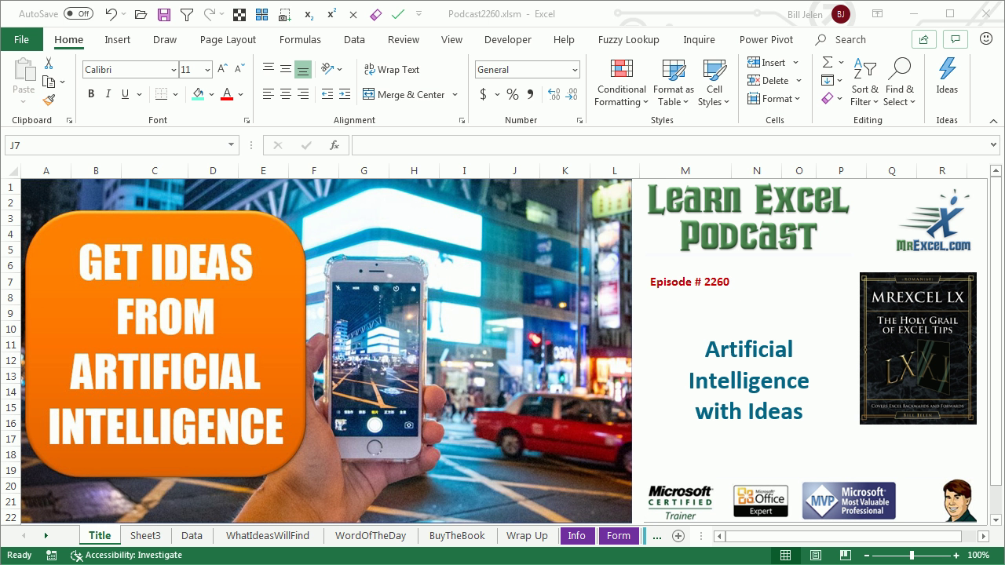
Show Sheet3's DATEDIF gap of 12 years, 0 months, 29 days; glance at Conditional Formatting options
left_click(145, 538)
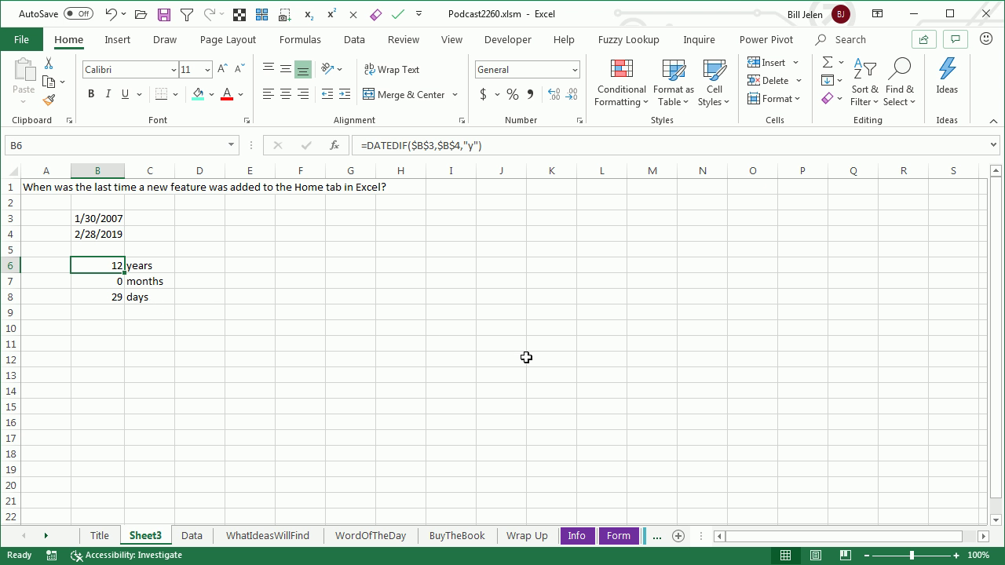
left_click(644, 104)
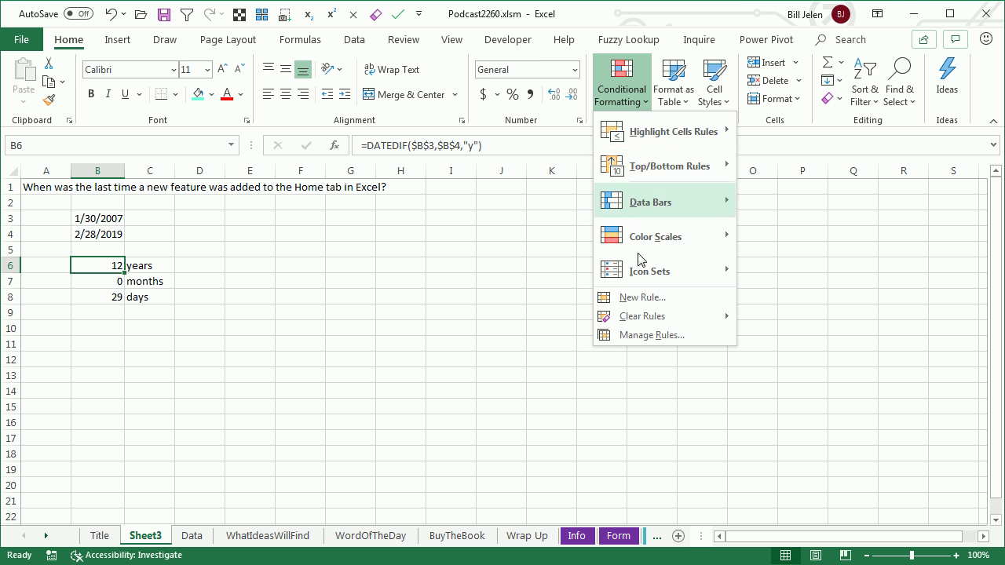
left_click(663, 22)
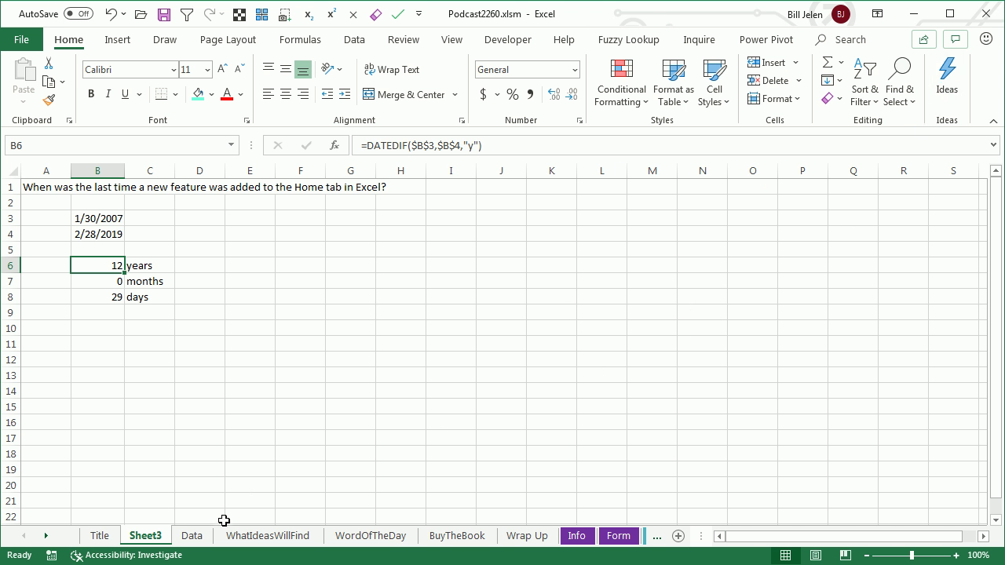
Browse the Sector column on the Data sheet, then run Ideas on the sales records
left_click(192, 537)
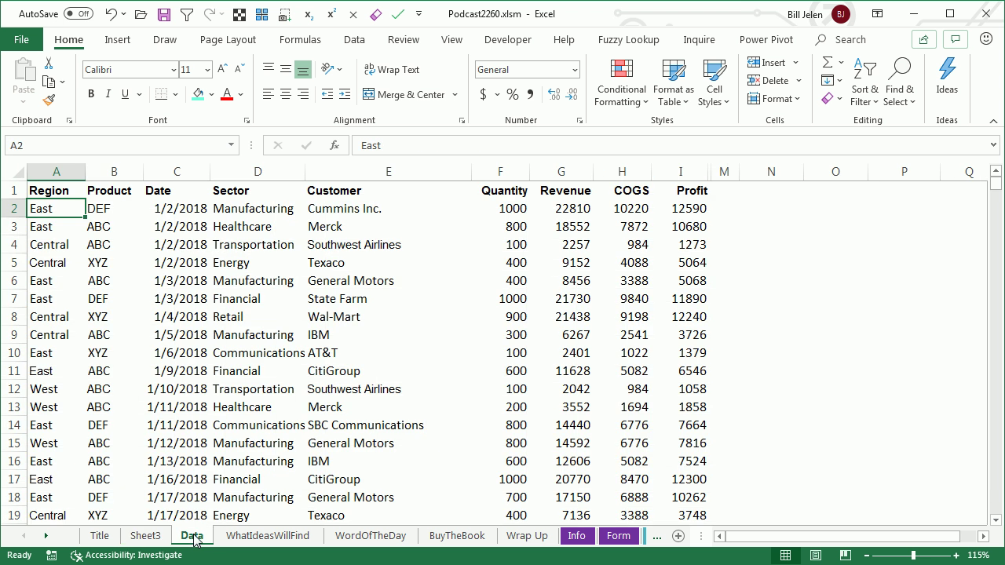
left_click(249, 209)
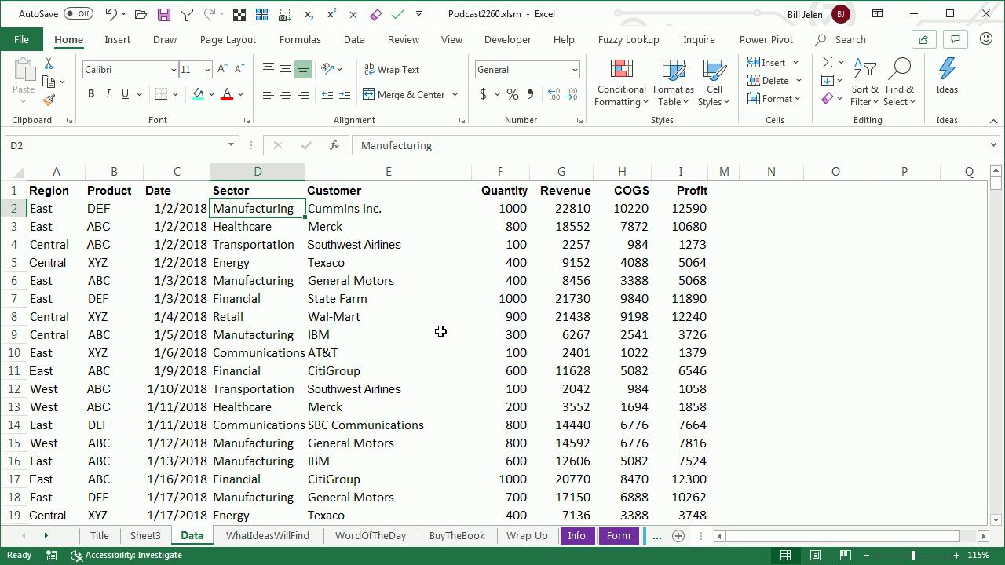
key("ctrl+Down")
key("ctrl+Up")
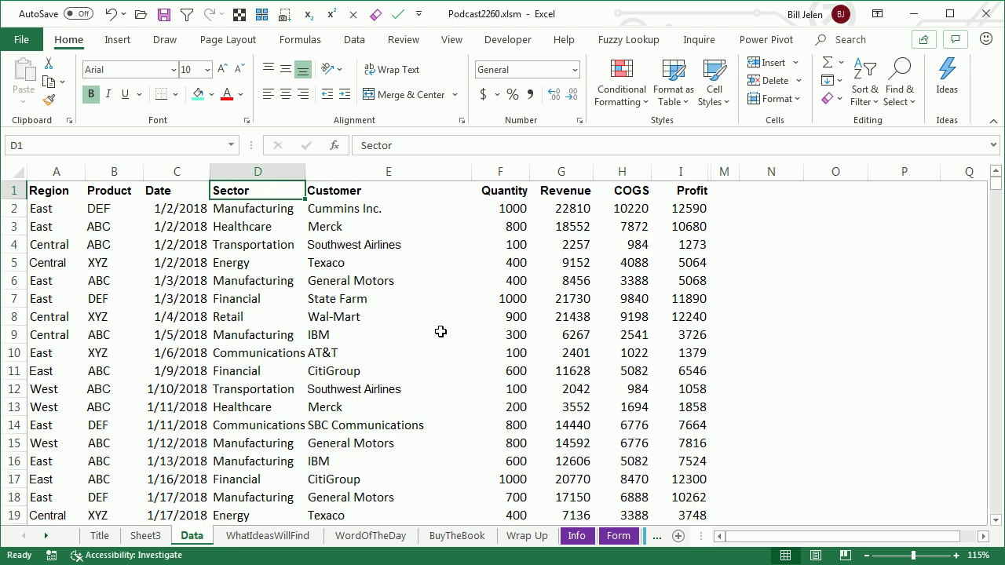
key("Down")
key("Down")
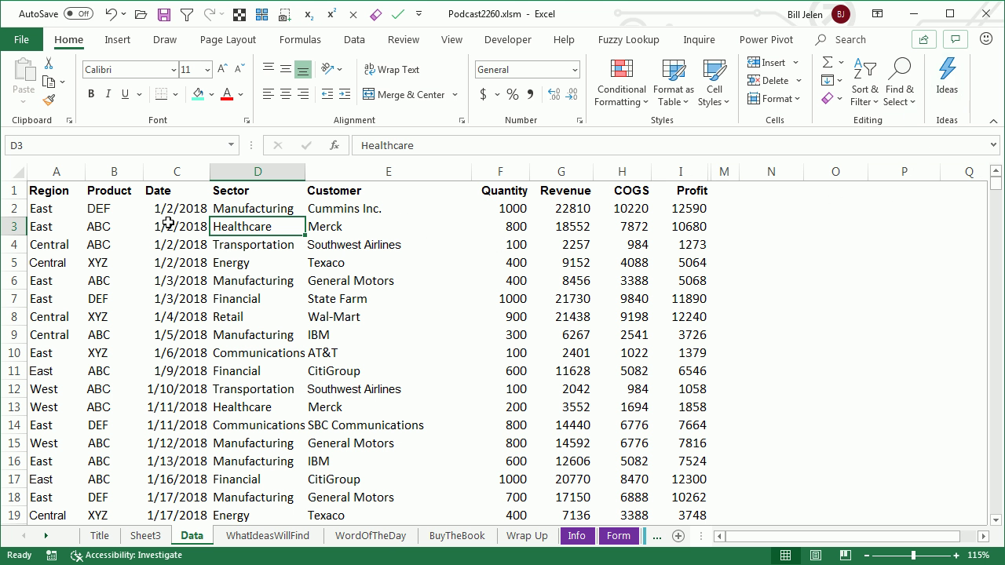
left_click(943, 89)
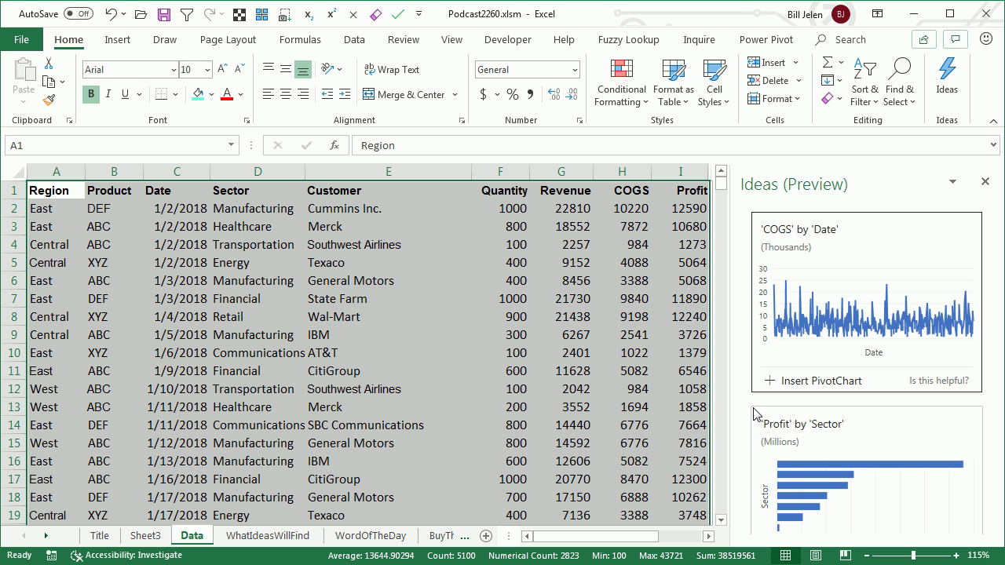
Scroll through the suggested Ideas charts down to the 2/17/2019 Date outlier card
scroll(907, 401, "down", 3)
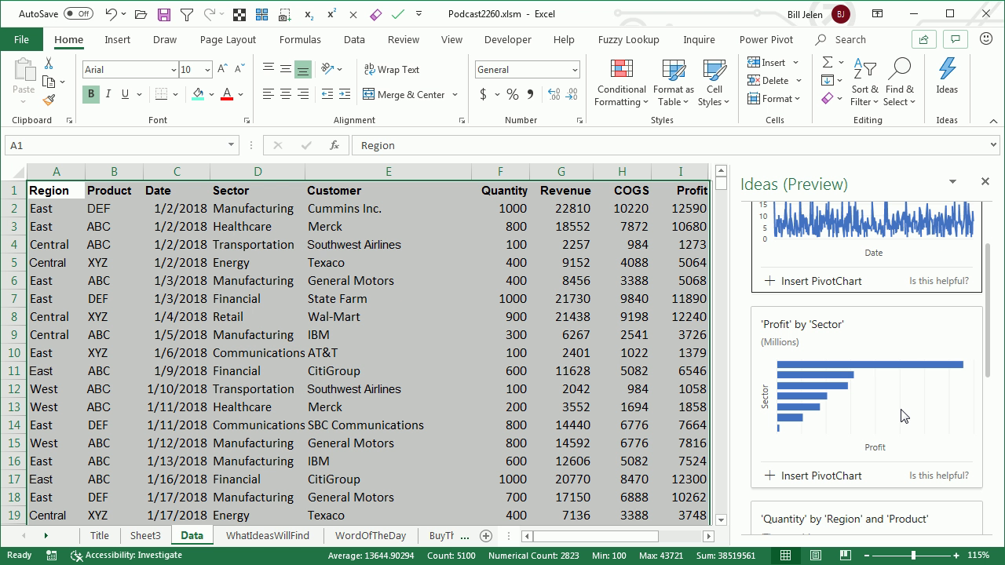
scroll(904, 416, "down", 3)
scroll(905, 416, "down", 2)
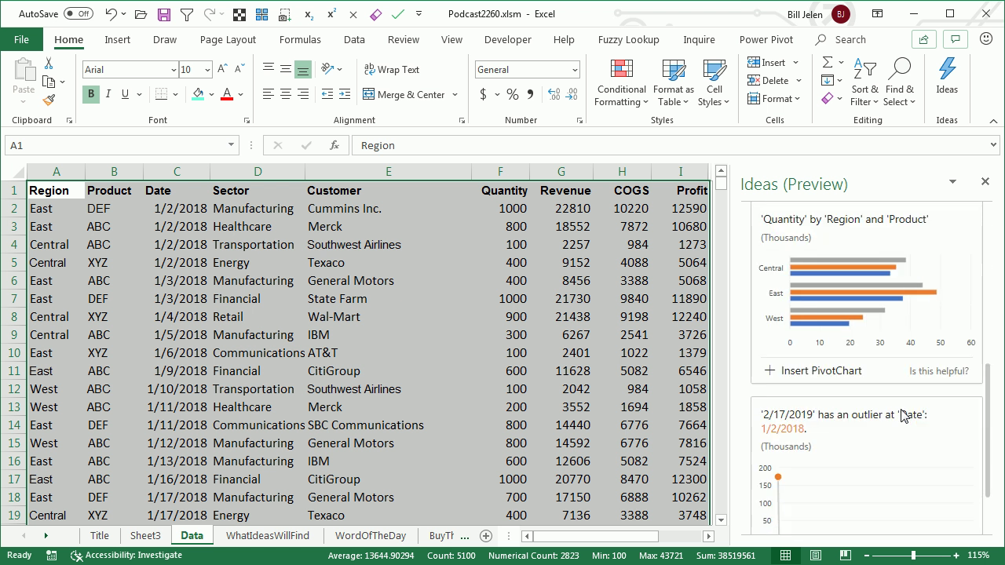
scroll(903, 416, "up", 8)
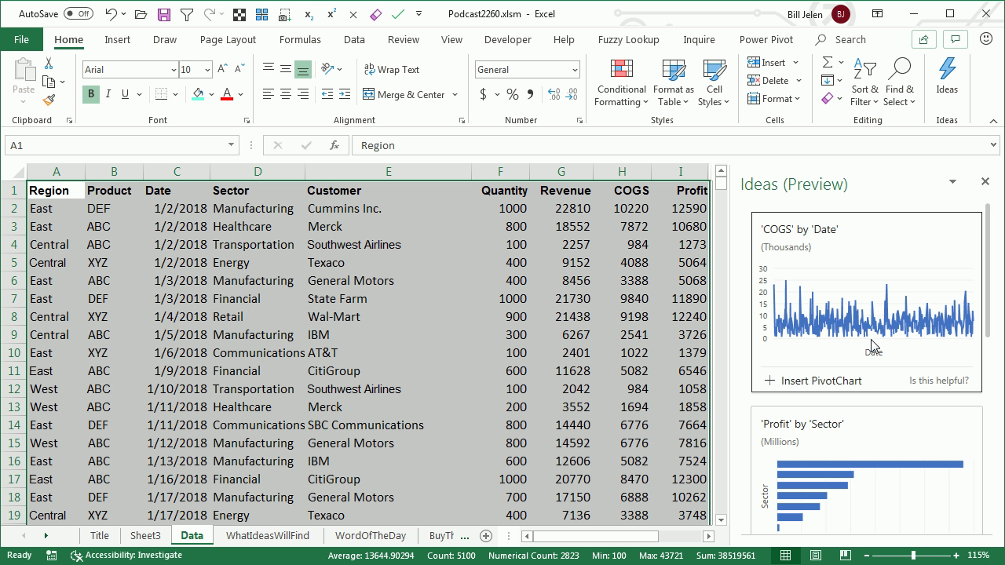
scroll(884, 486, "down", 1)
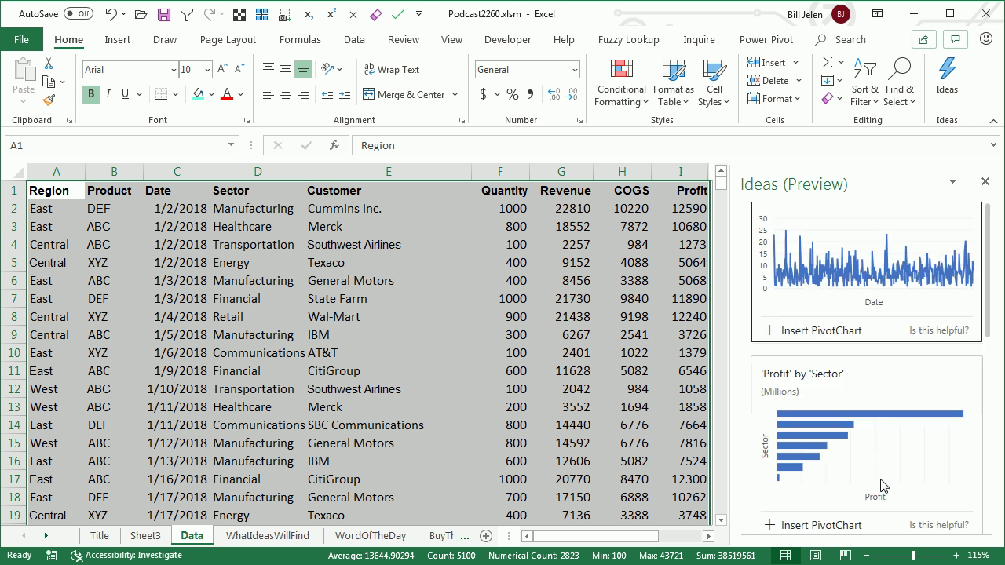
scroll(884, 486, "down", 1)
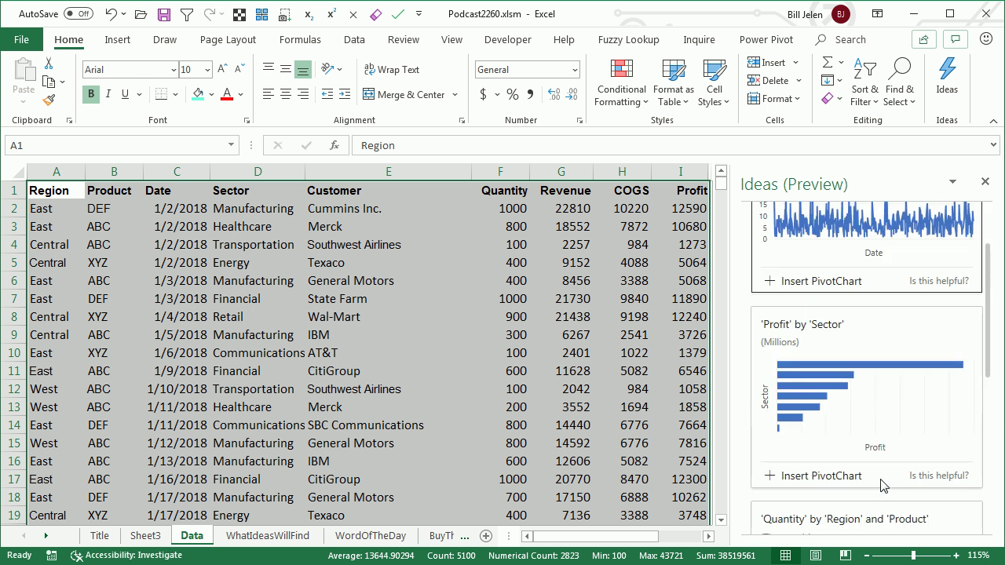
scroll(882, 486, "down", 8)
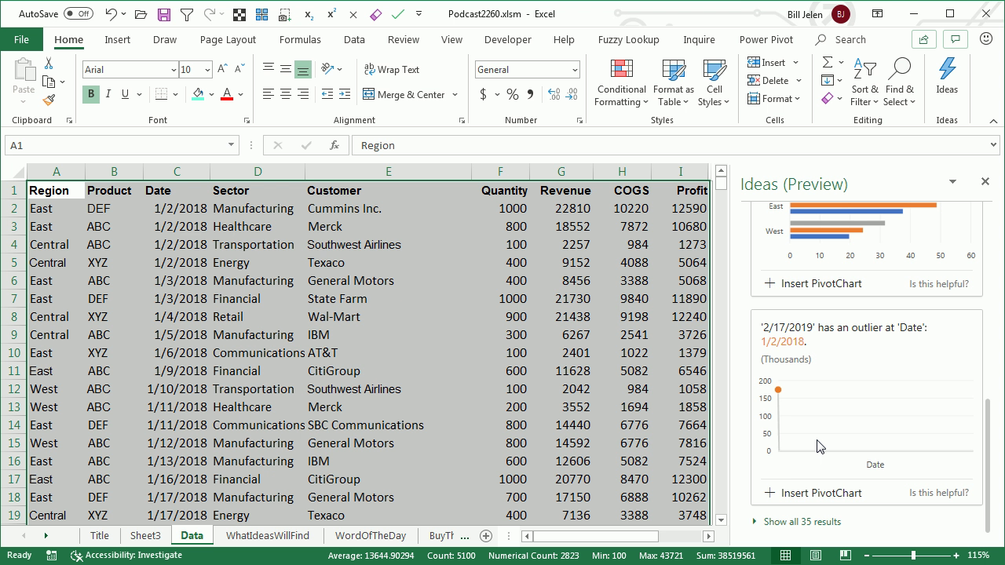
Show all 35 ideas and rate the blue line chart over Date as not helpful
left_click(790, 523)
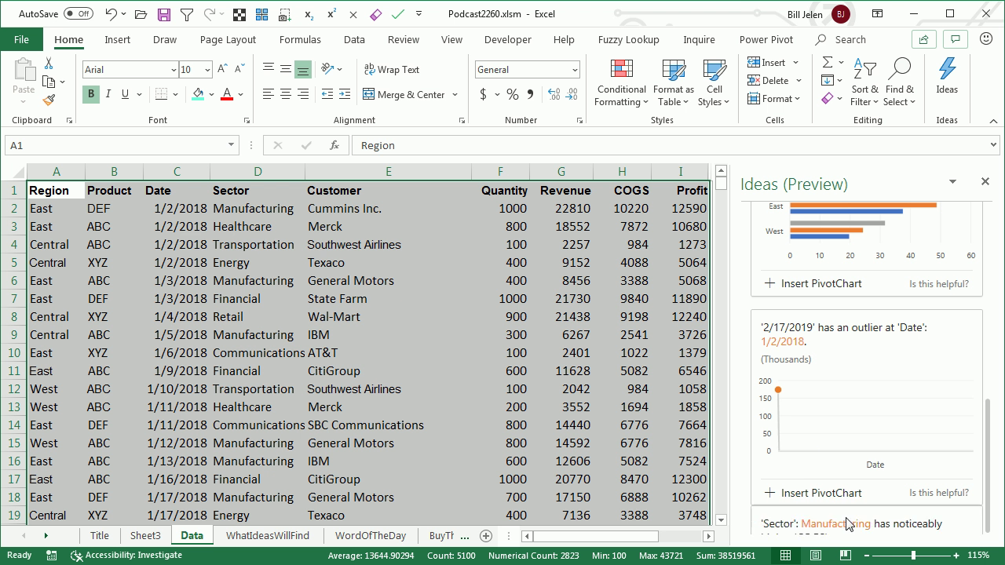
scroll(892, 443, "down", 5)
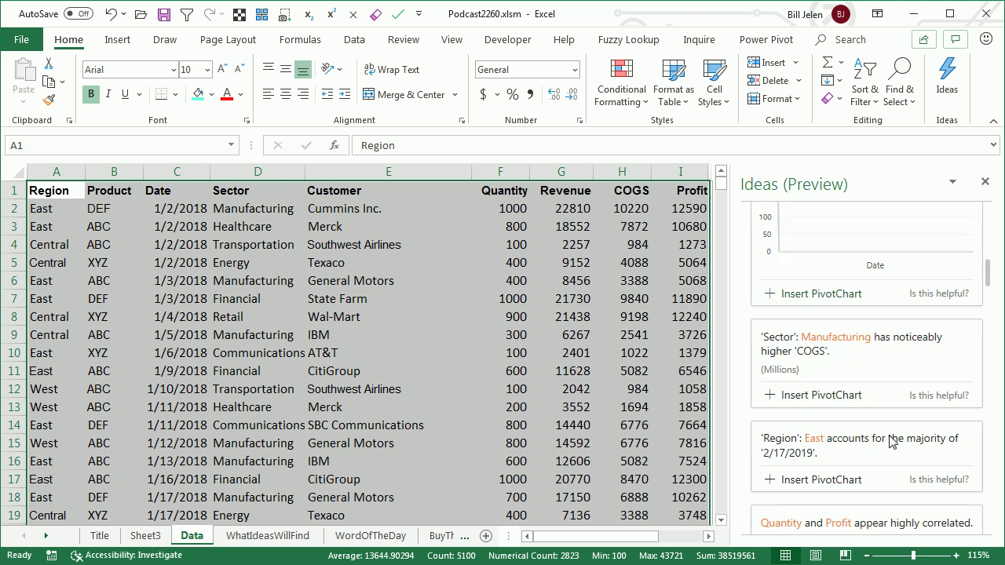
scroll(893, 442, "down", 1)
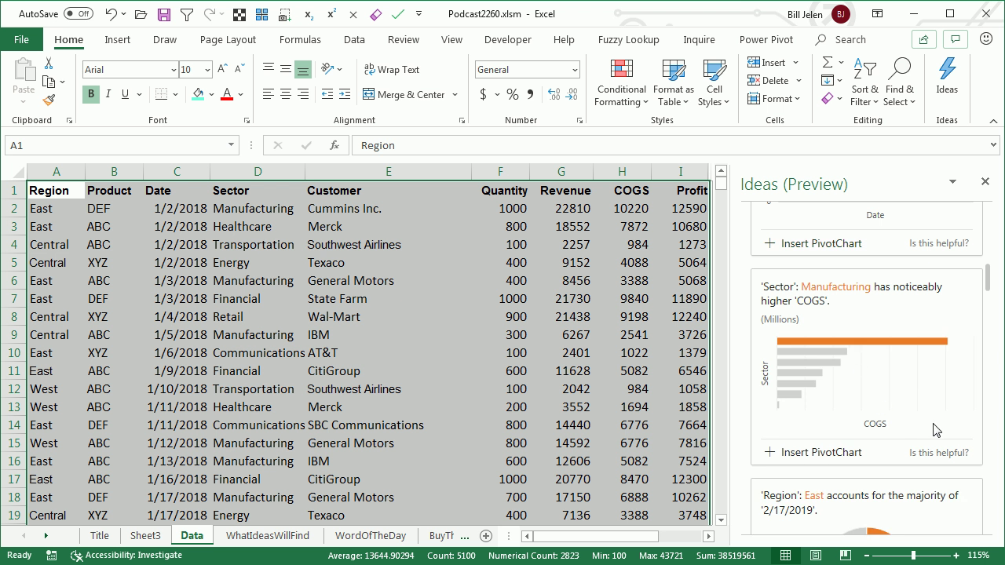
scroll(936, 431, "down", 1)
scroll(936, 431, "down", 2)
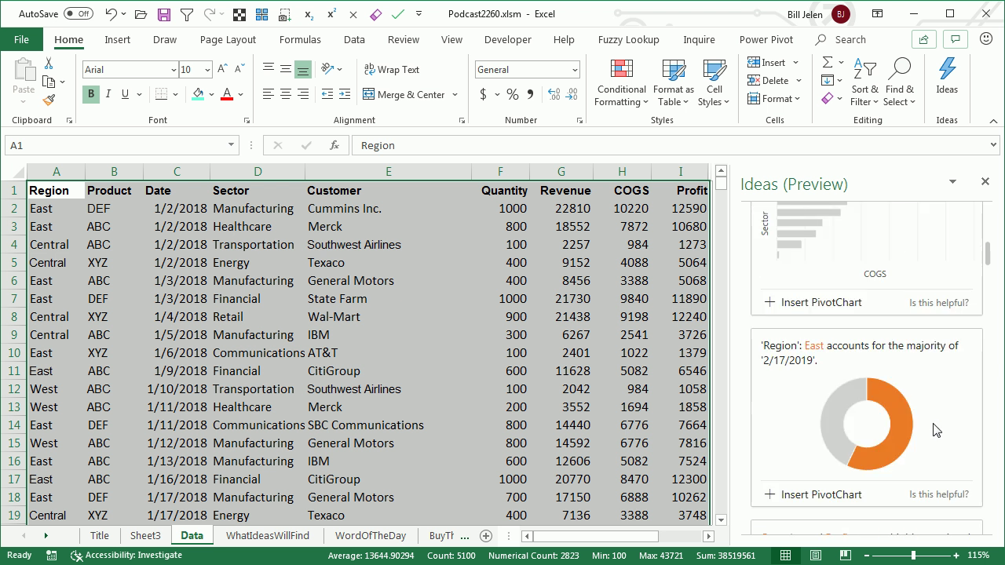
scroll(936, 431, "down", 1)
scroll(930, 450, "down", 3)
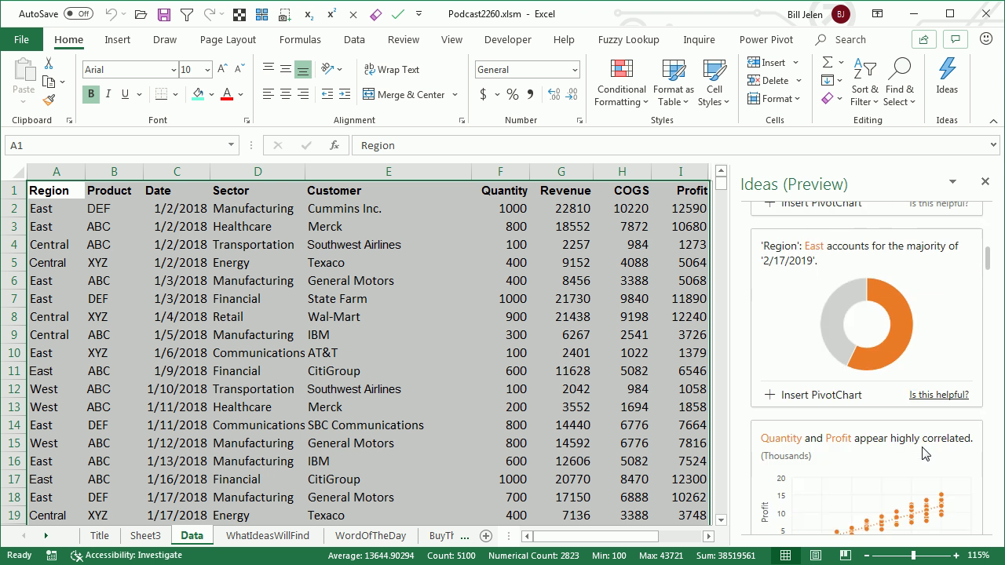
scroll(925, 454, "down", 4)
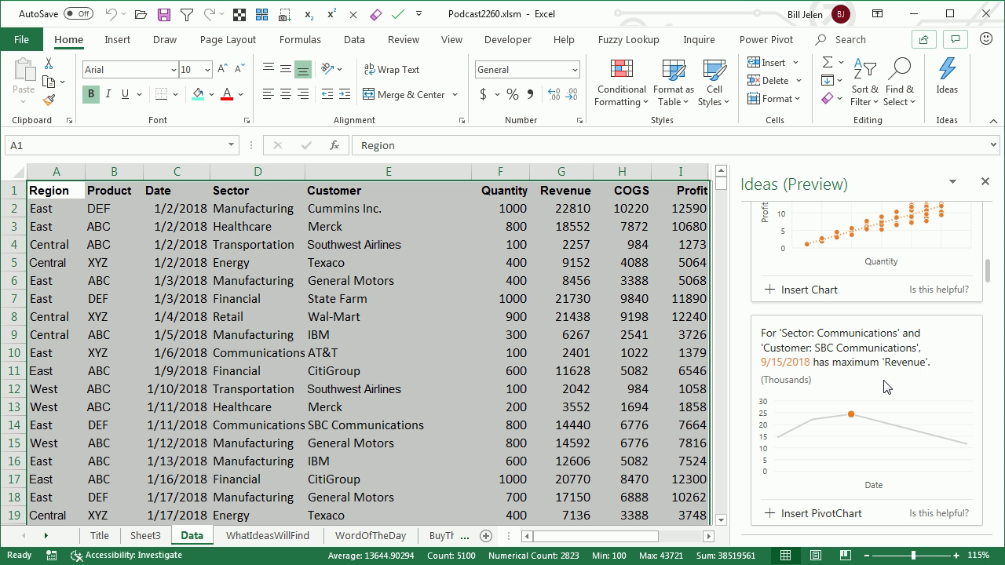
scroll(908, 417, "down", 9)
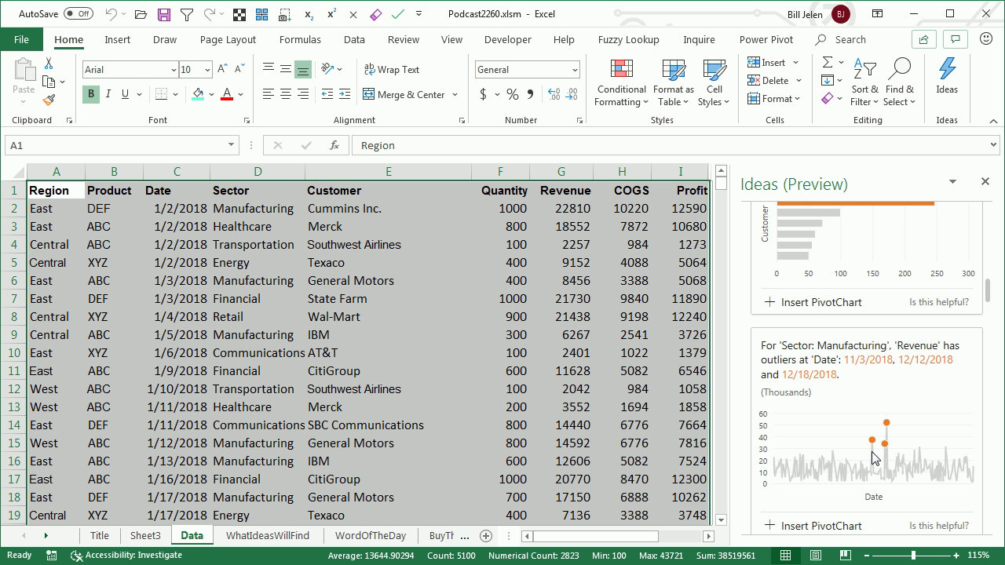
scroll(893, 413, "up", 10)
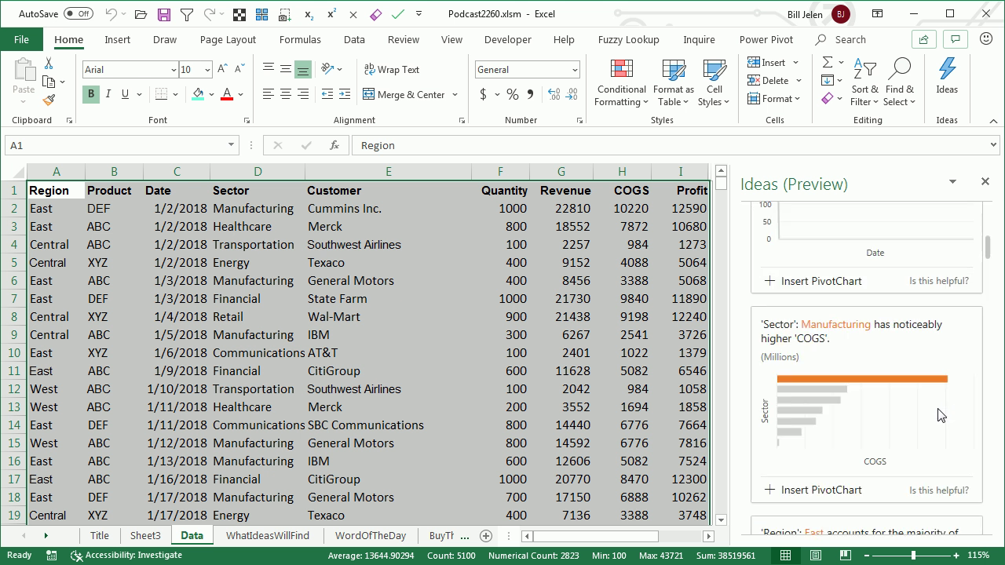
scroll(941, 416, "up", 10)
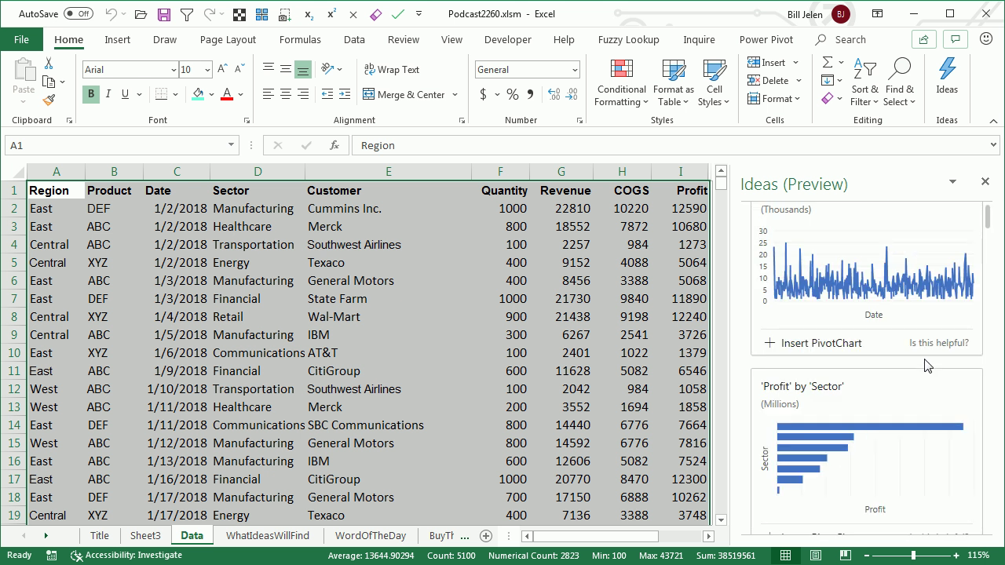
left_click(925, 342)
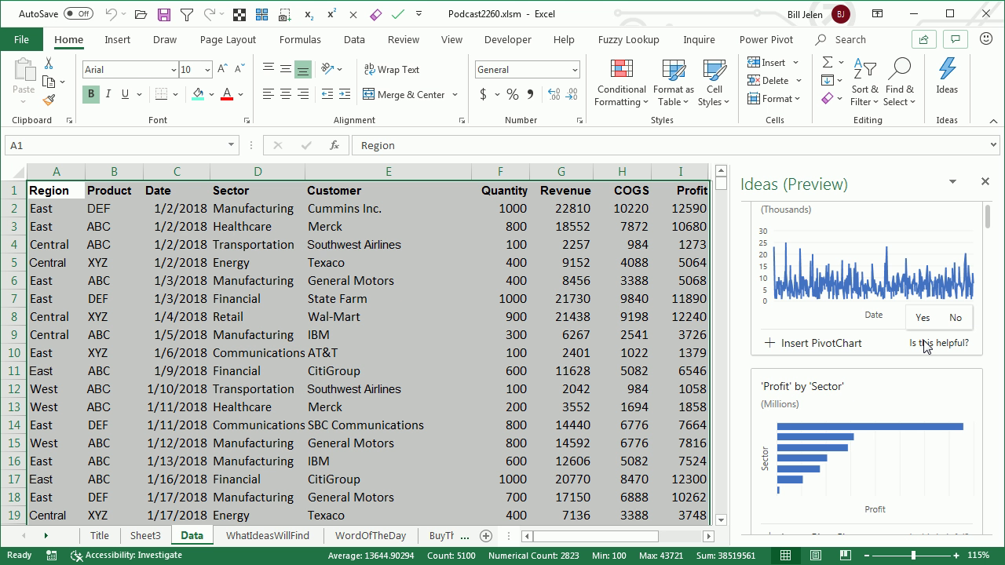
left_click(960, 321)
Rate the Manufacturing revenue outliers idea as helpful
scroll(885, 389, "down", 1)
scroll(885, 389, "down", 5)
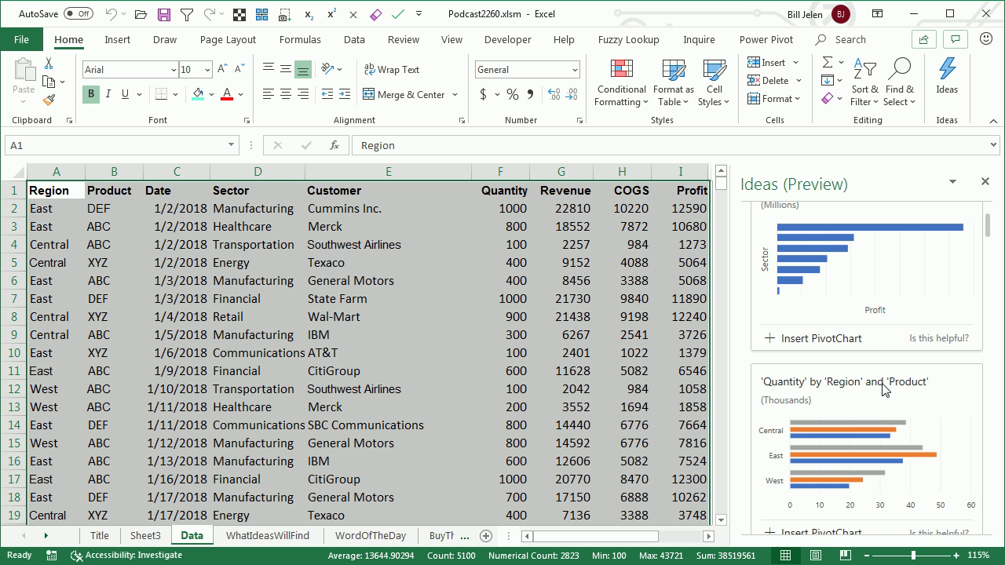
scroll(885, 390, "down", 6)
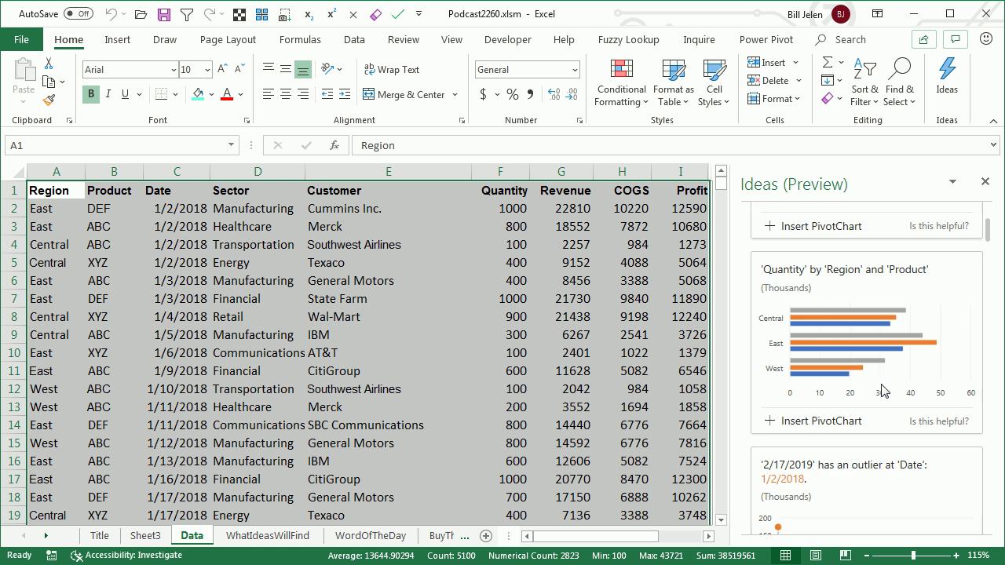
scroll(882, 391, "down", 12)
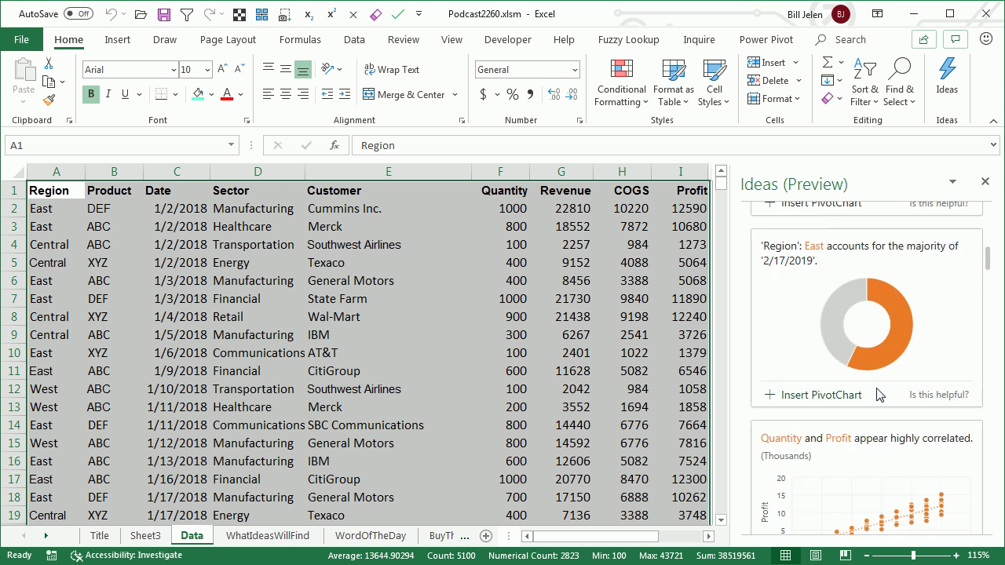
scroll(877, 397, "down", 9)
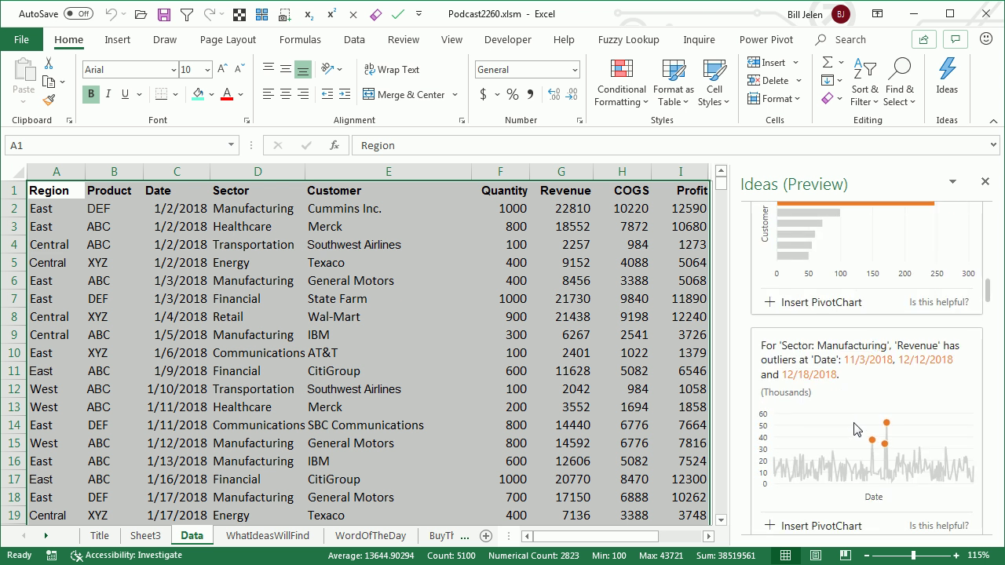
mouse_move(924, 526)
left_click(923, 503)
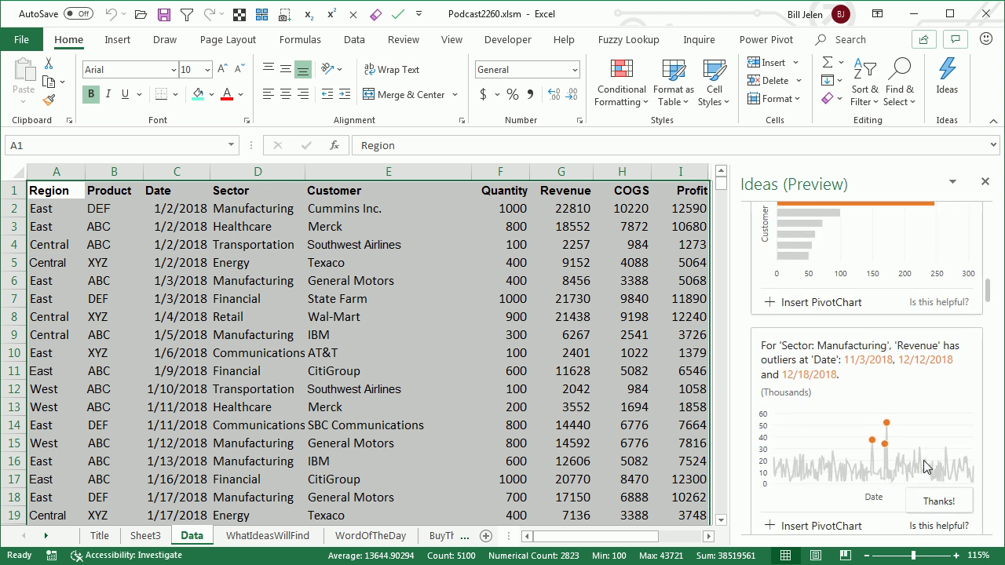
Insert the Manufacturing revenue outliers idea as a PivotChart and scroll back to earlier sheet tabs
left_click(817, 526)
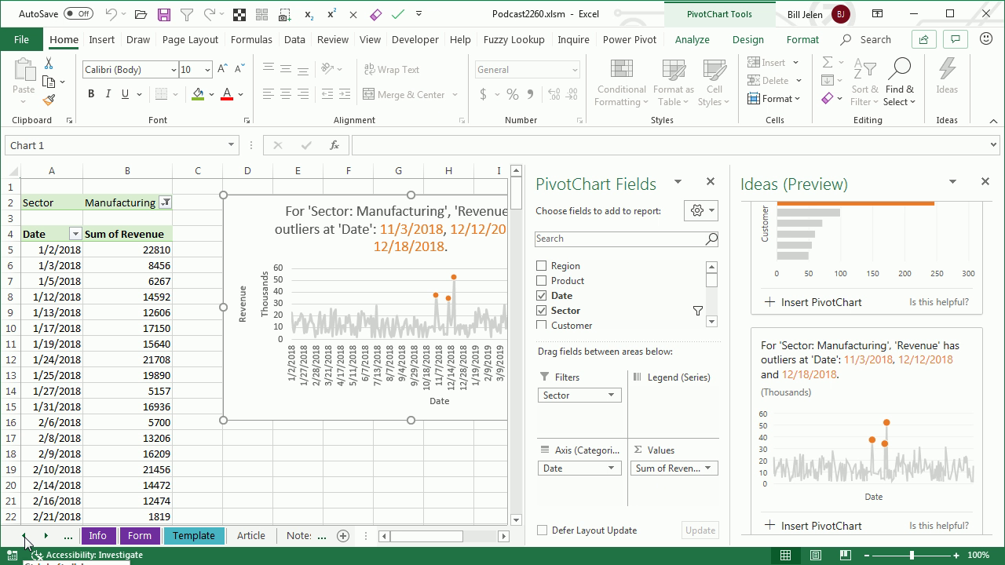
left_click(26, 537)
left_click(25, 537)
left_click(26, 537)
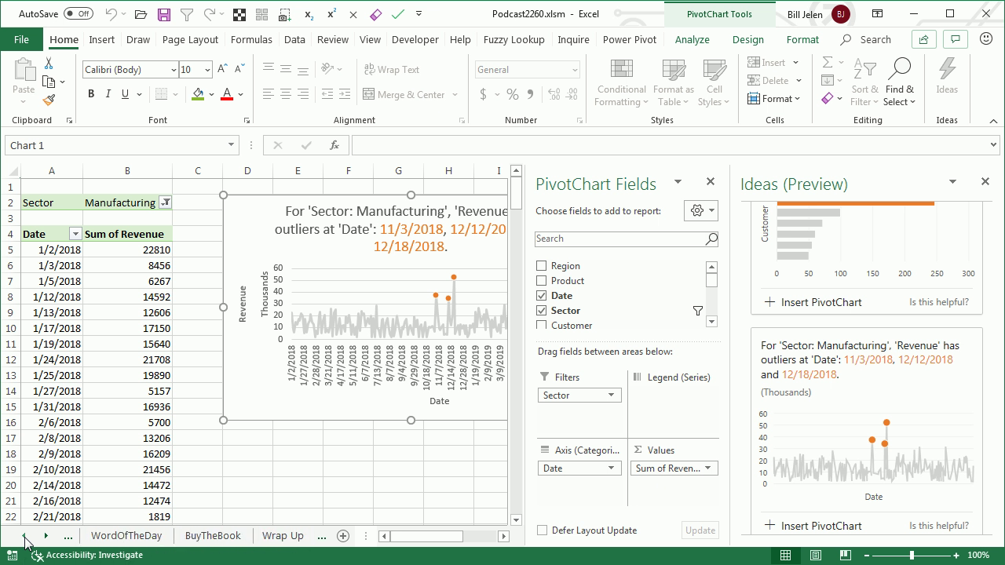
Visit the WhatIdeasWillFind and WordOfTheDay sheets, ending on BuyTheBook
left_click(26, 536)
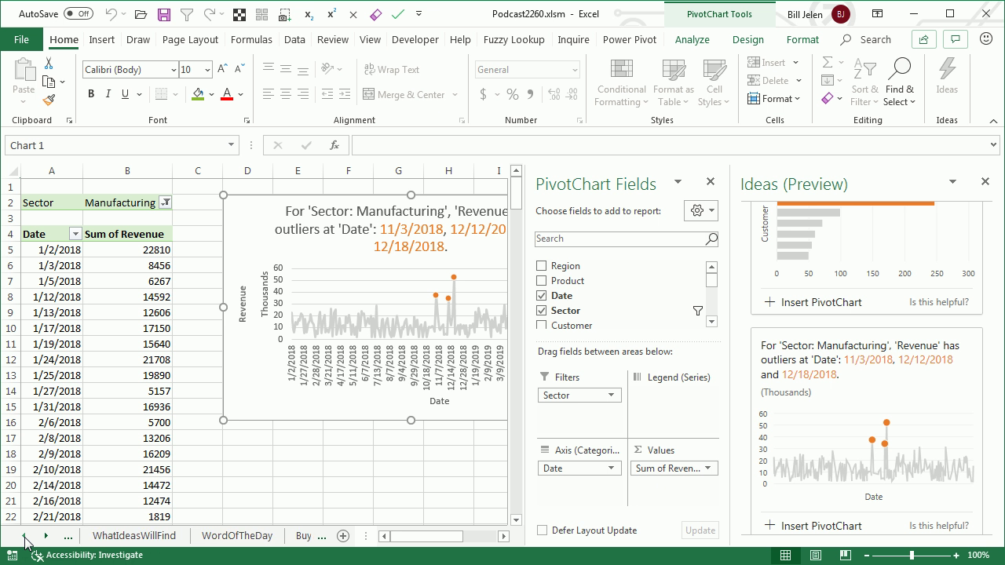
left_click(116, 540)
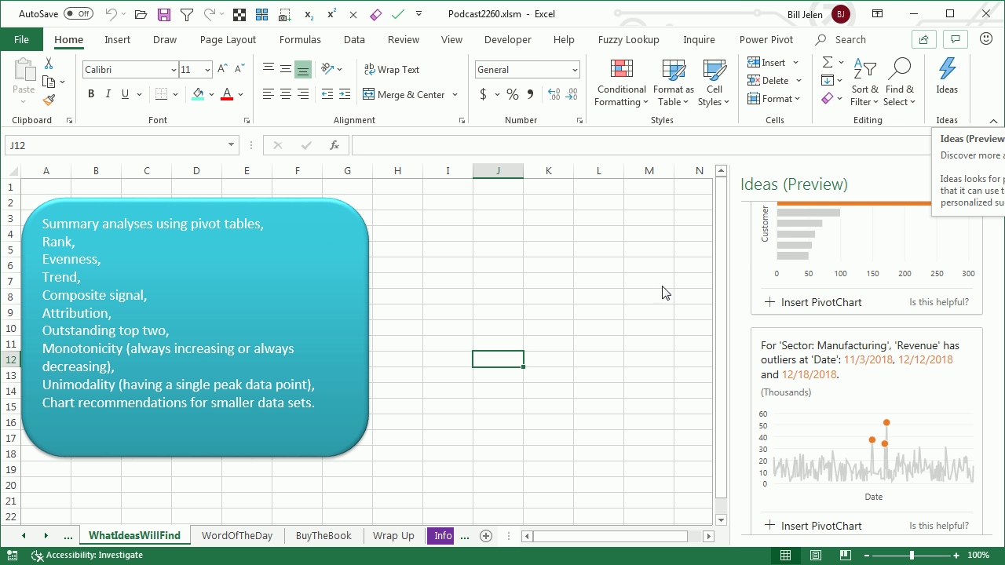
left_click(240, 537)
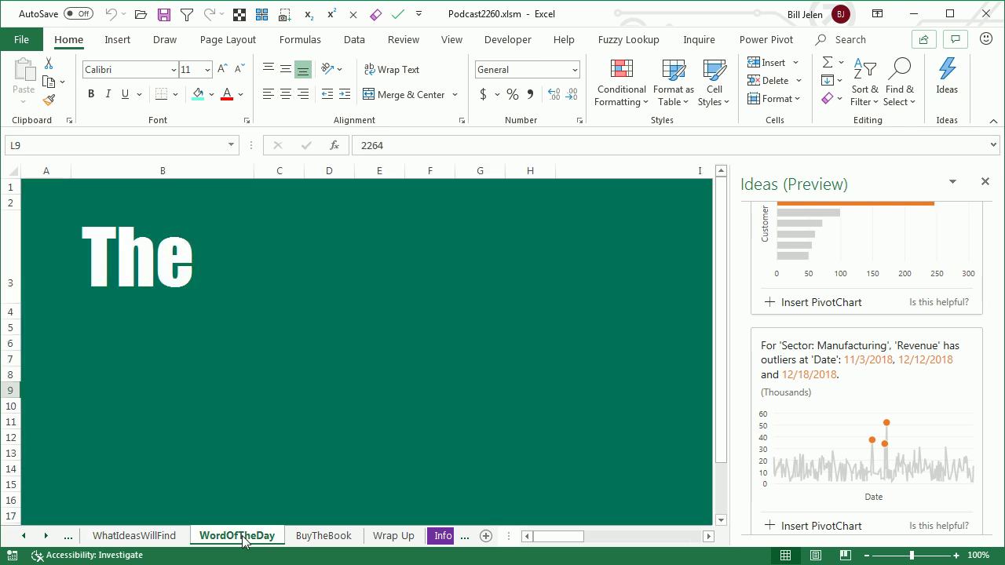
left_click(304, 542)
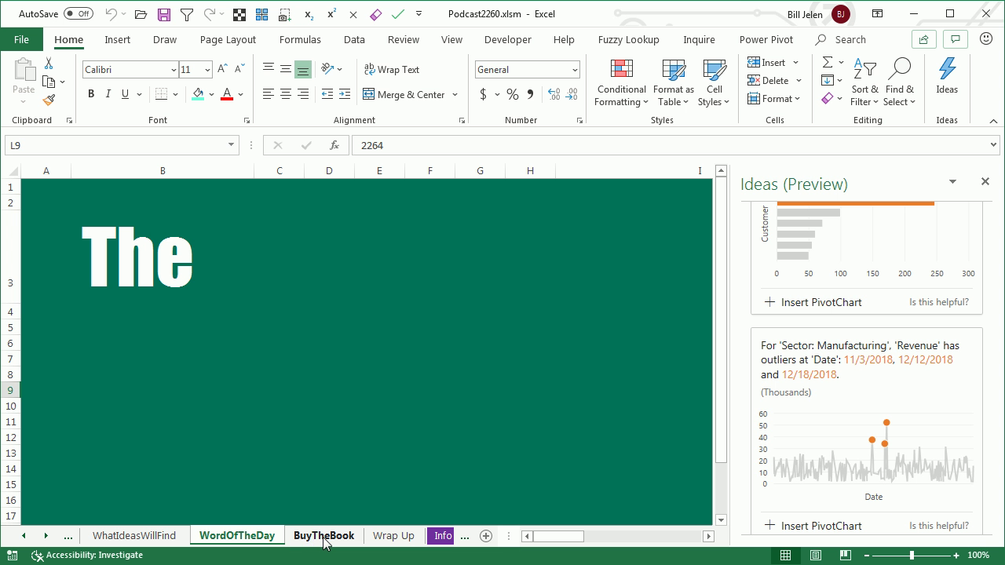